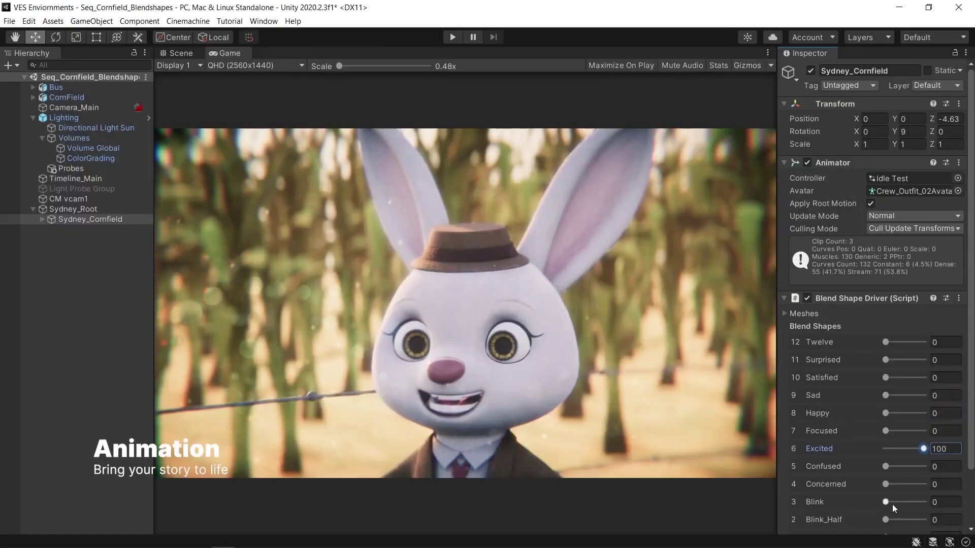
Set the rabbit's Blink blend shape to 100 and match Apple Fight Idle A's offsets to the previous clip
mouse_move(894, 504)
mouse_down()
mouse_move(931, 502)
mouse_move(876, 500)
mouse_up()
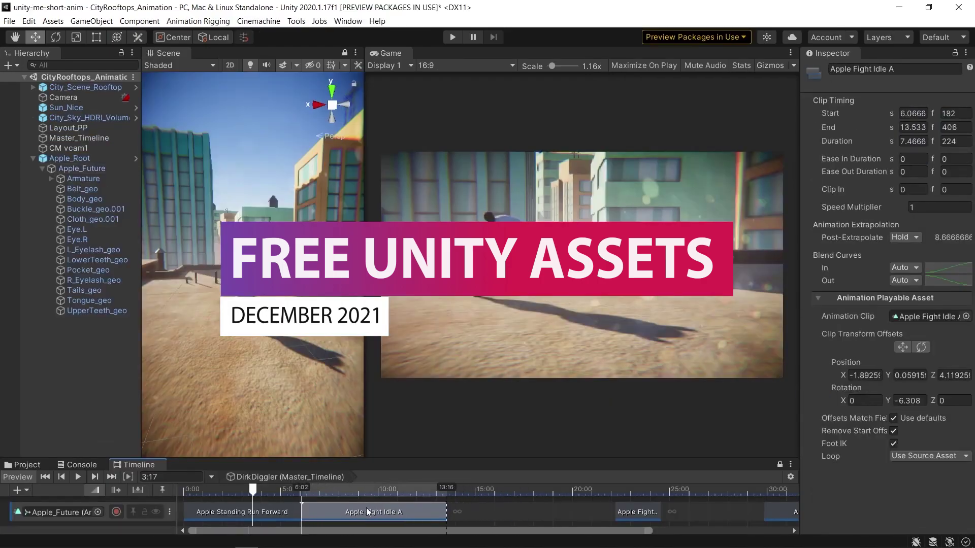
right_click(361, 515)
click(435, 452)
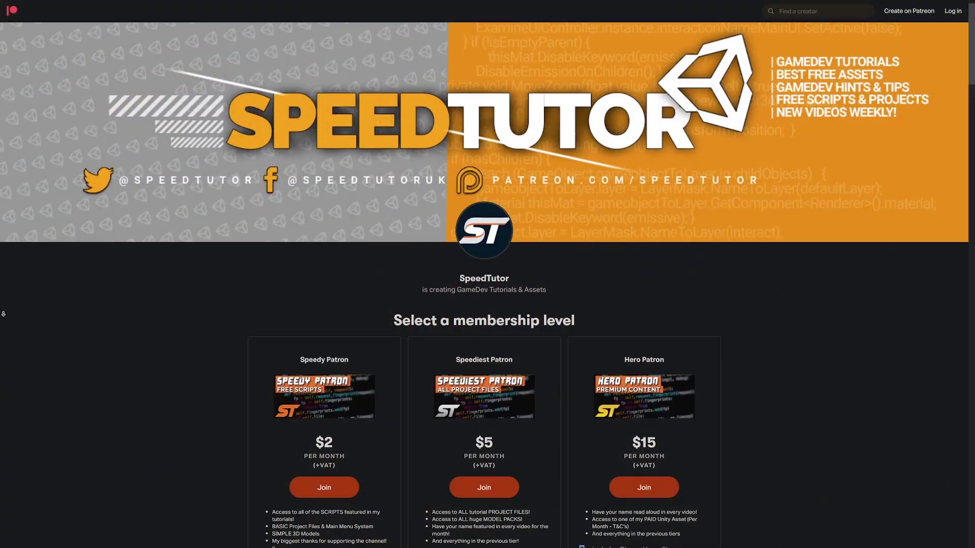
Scroll the SpeedTutor Patreon page down past the membership tiers to the About section
scroll(3, 317, down, 3)
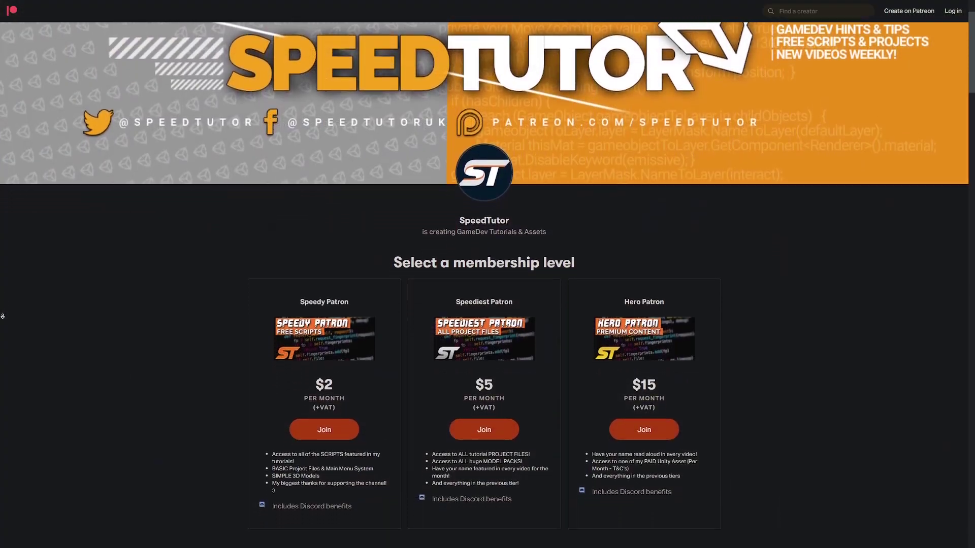
scroll(3, 316, down, 7)
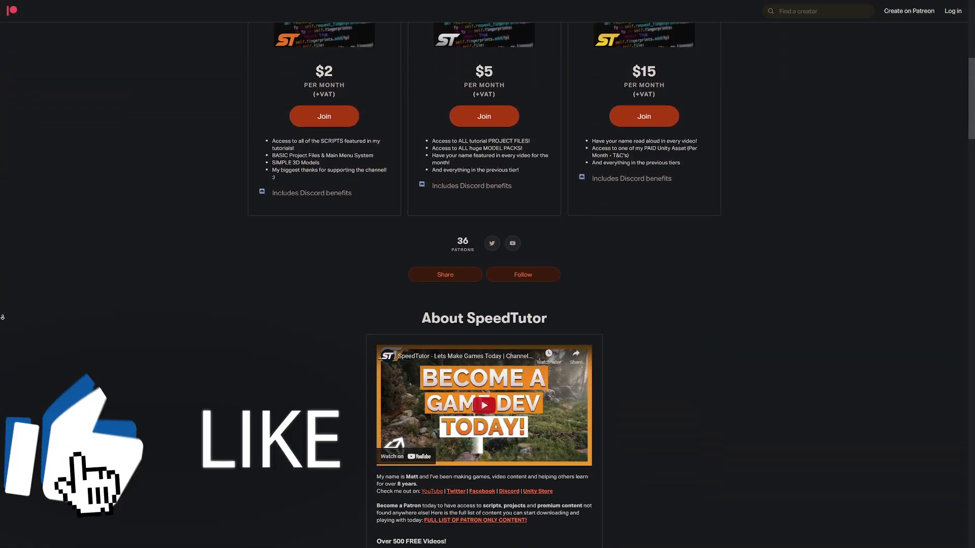
scroll(3, 316, down, 7)
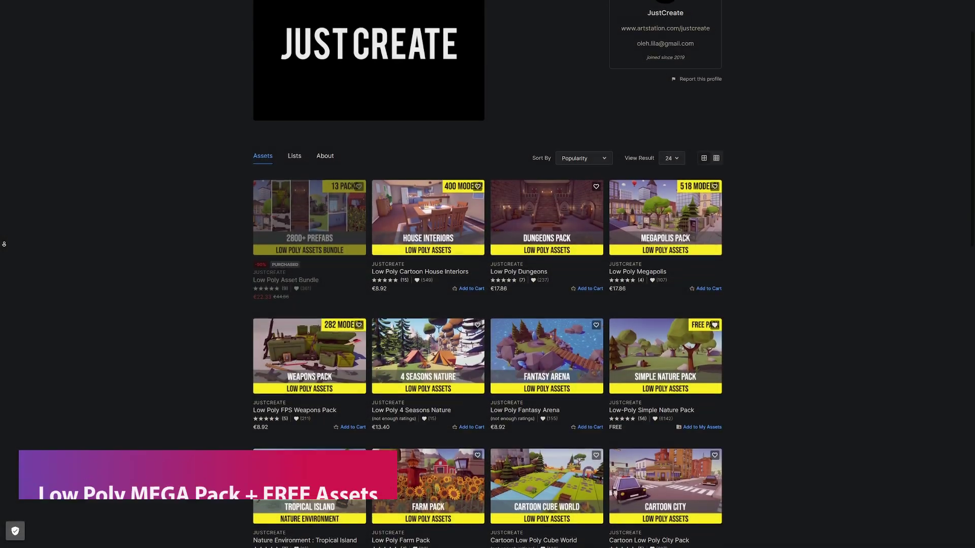
Scroll through JustCreate's publisher grid of low poly asset packs
scroll(4, 244, down, 2)
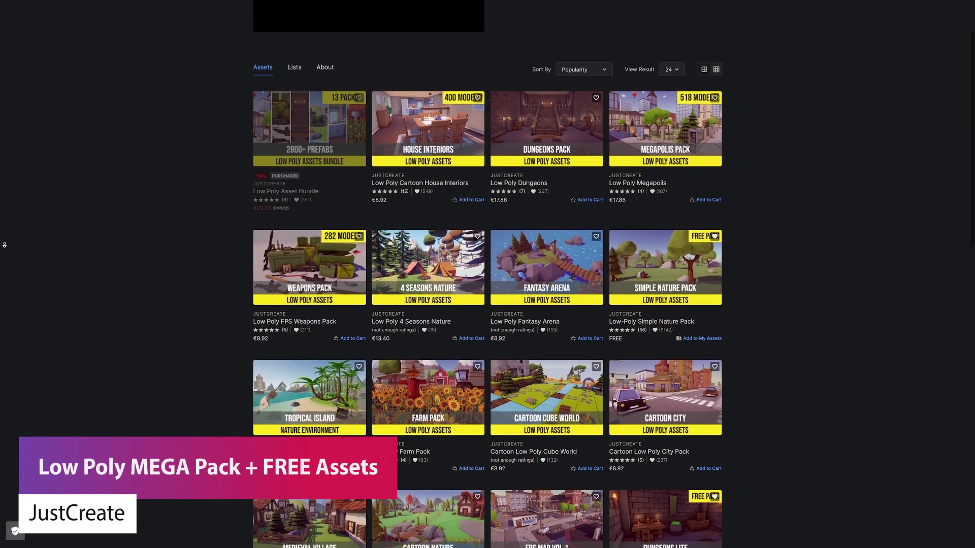
scroll(4, 245, down, 2)
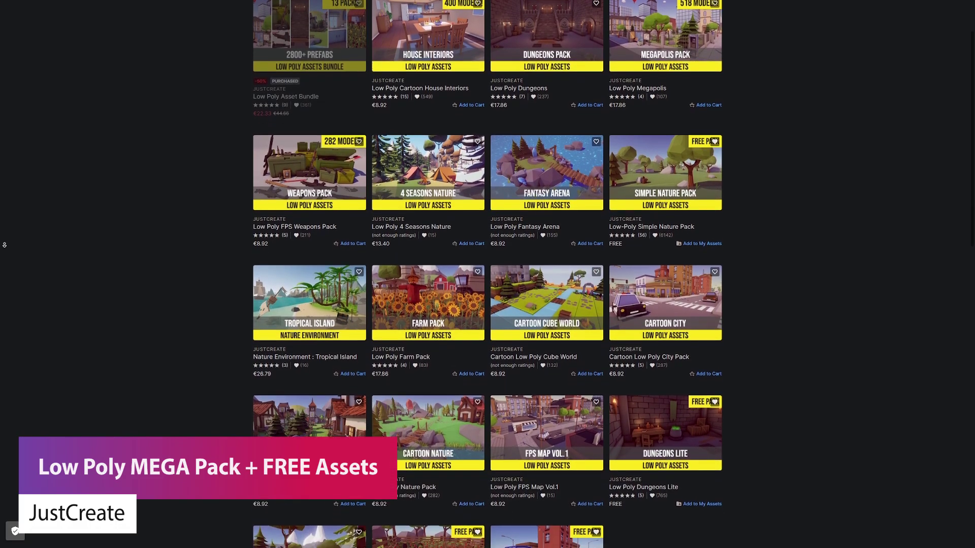
scroll(4, 245, down, 2)
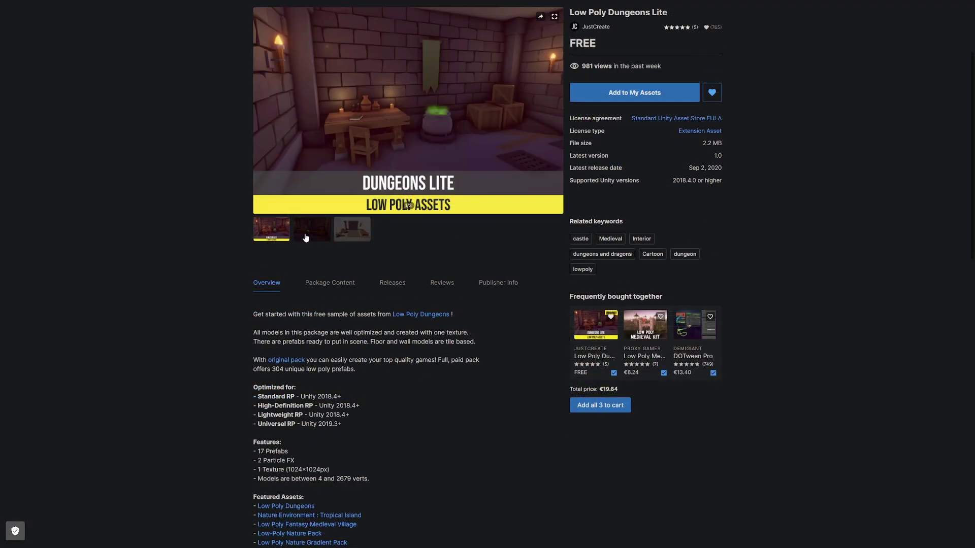
Browse gallery images on the Dungeons Lite and Farm Pack Lite product pages
click(344, 237)
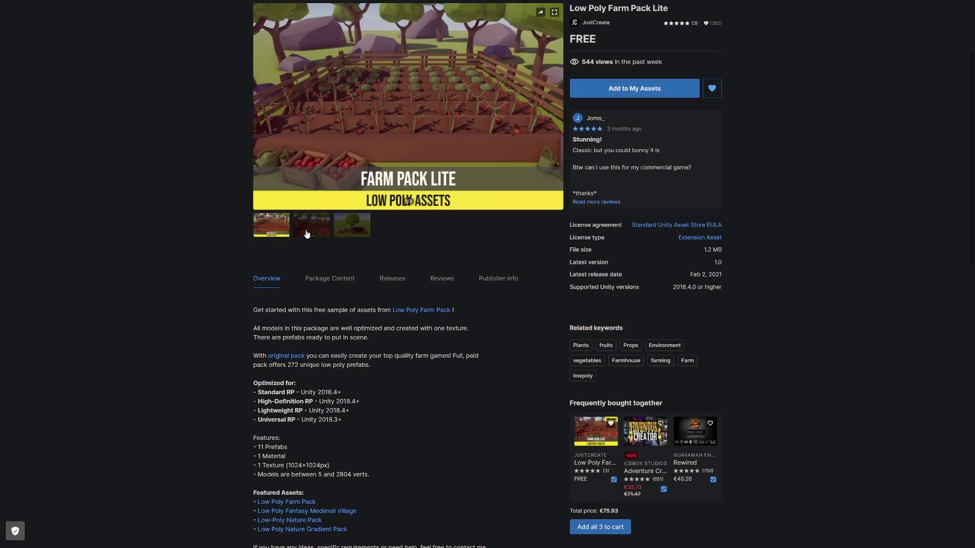
click(307, 233)
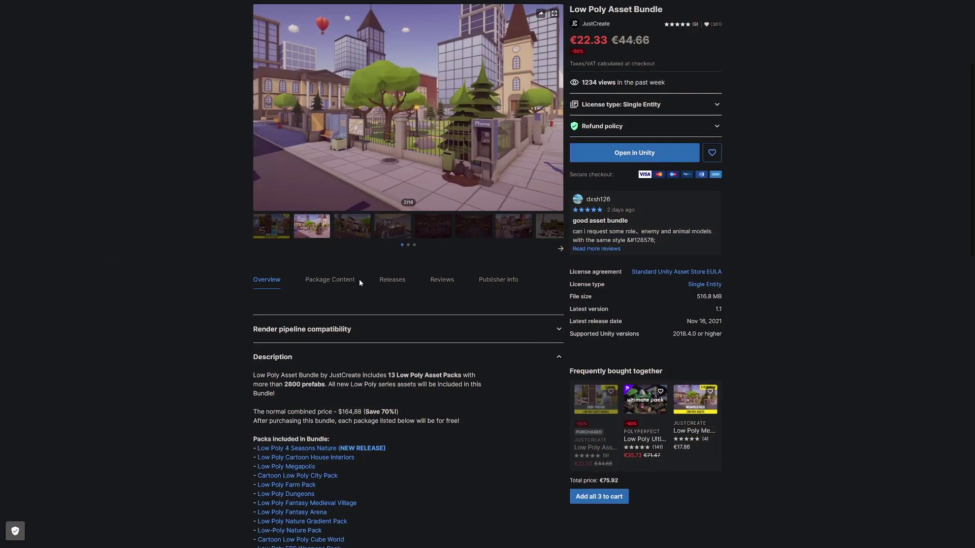
Show the suburban house and kitchen interior images, view the kitchen full-screen, then advance one image
click(354, 238)
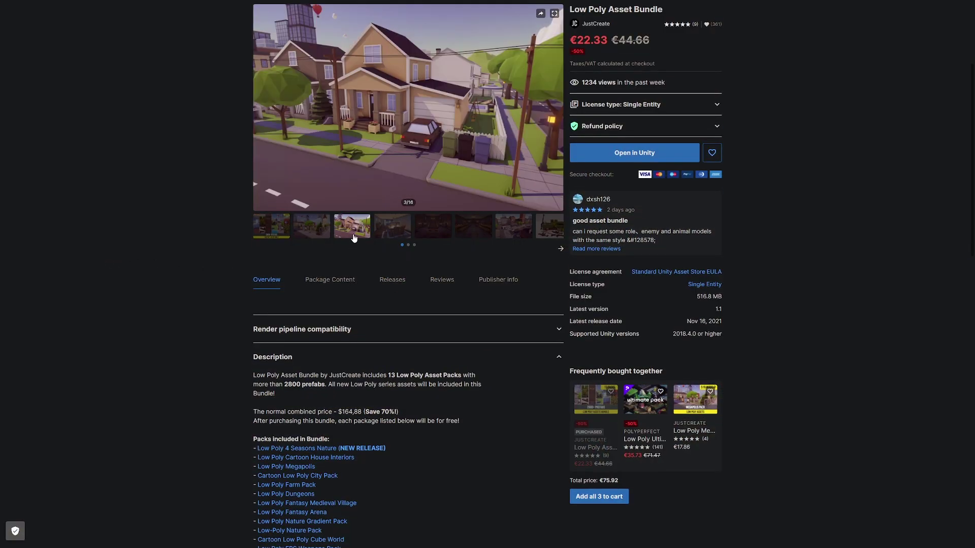
click(397, 233)
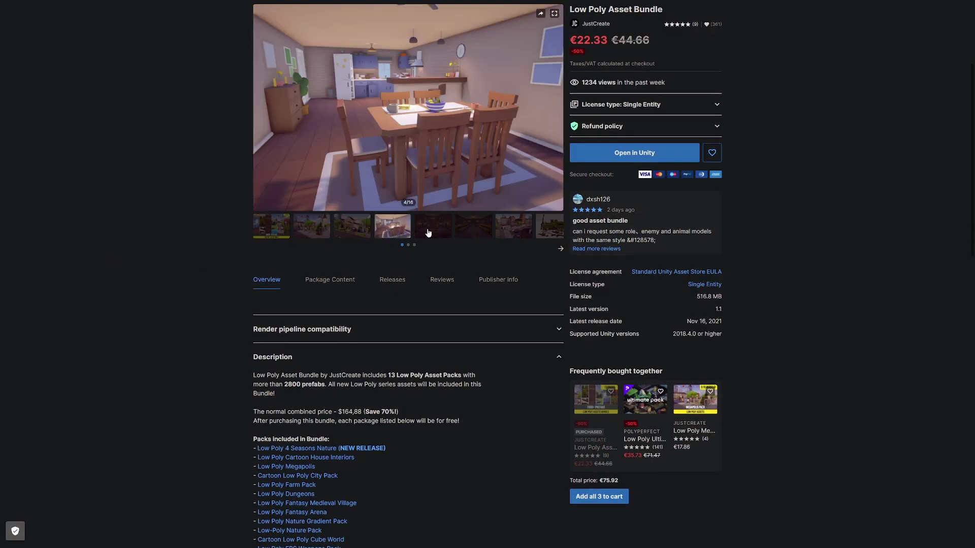
click(555, 14)
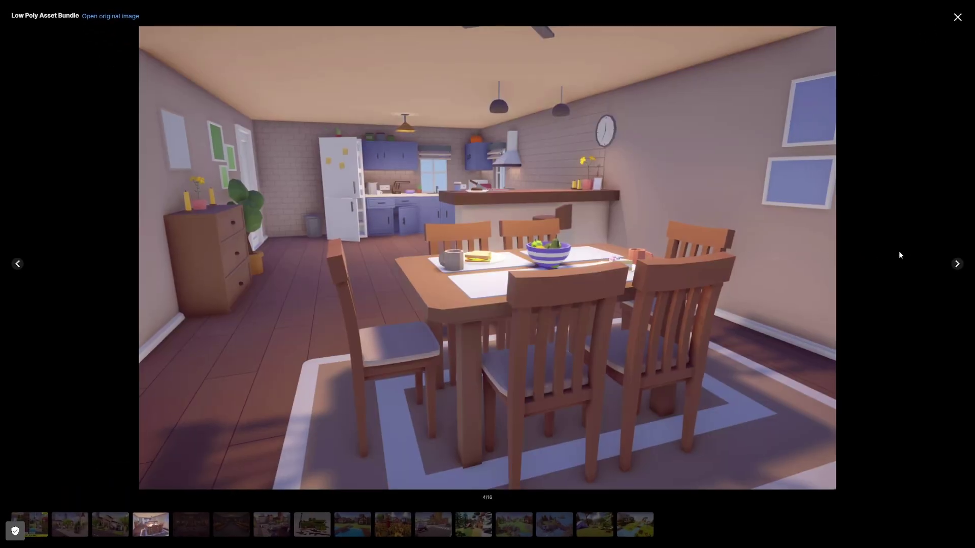
click(957, 265)
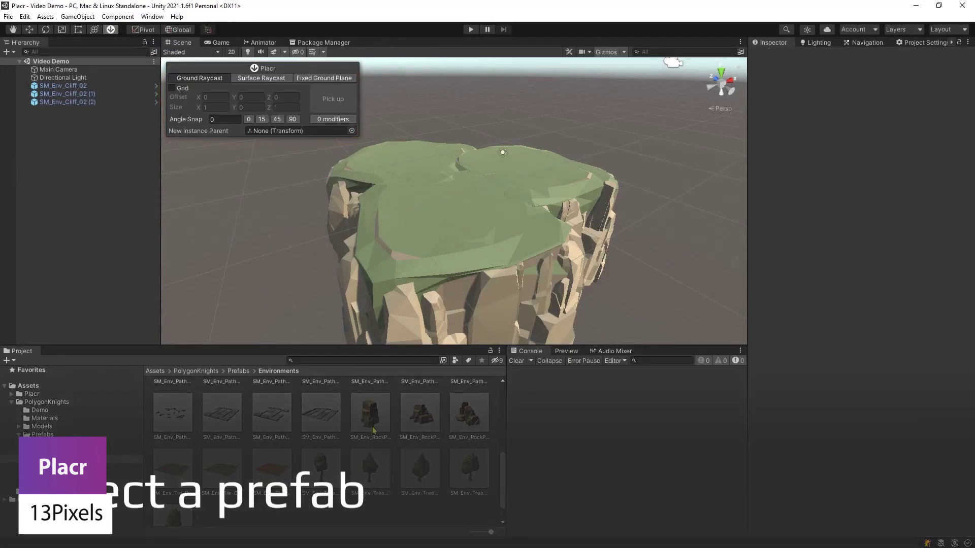
Place rock pile and five tree prefabs, then enable Random Rotational Offset with Max Angle 180
click(370, 412)
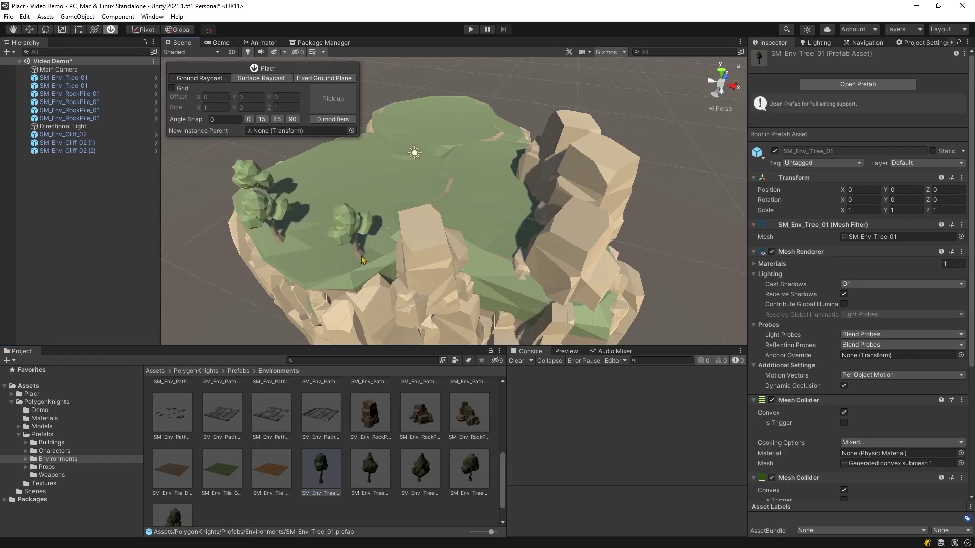
shift+click(174, 518)
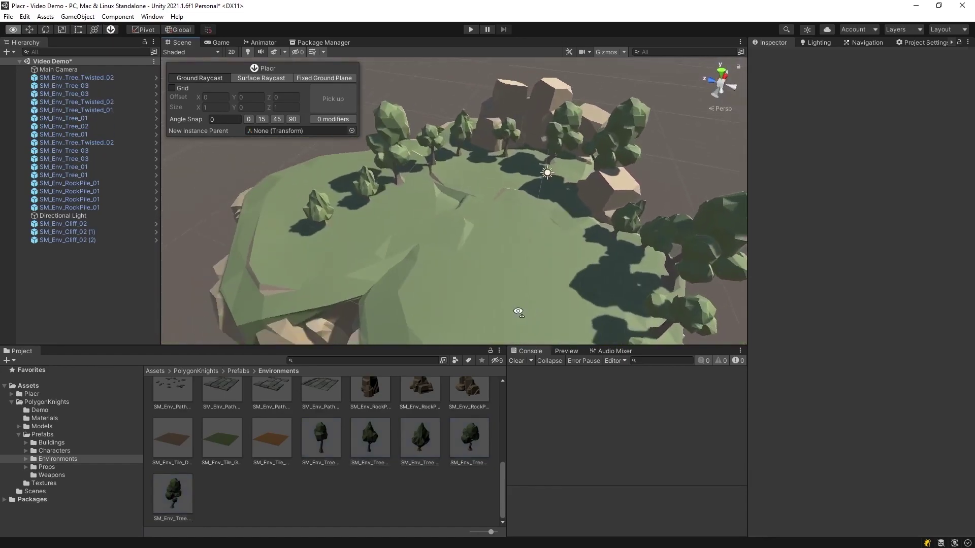
click(333, 121)
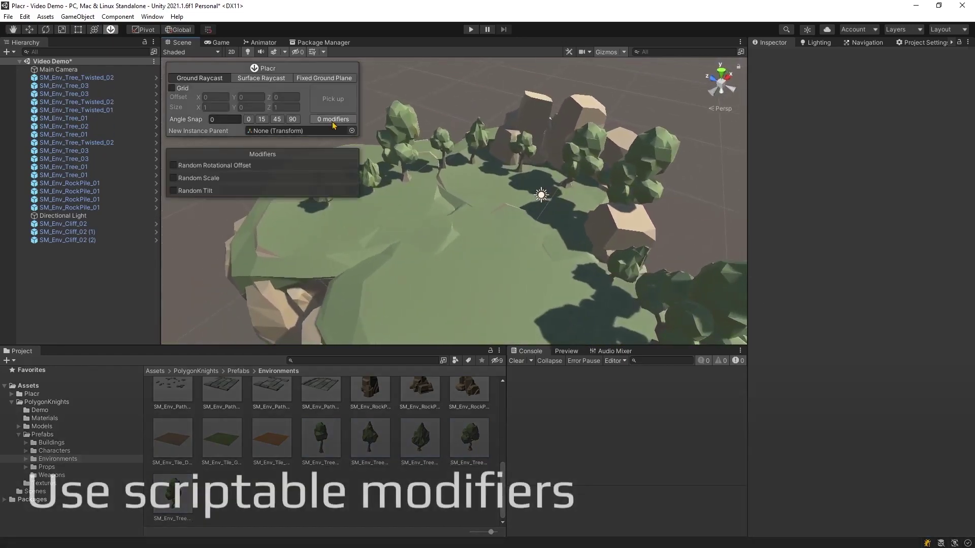
click(173, 165)
drag(267, 175, 328, 174)
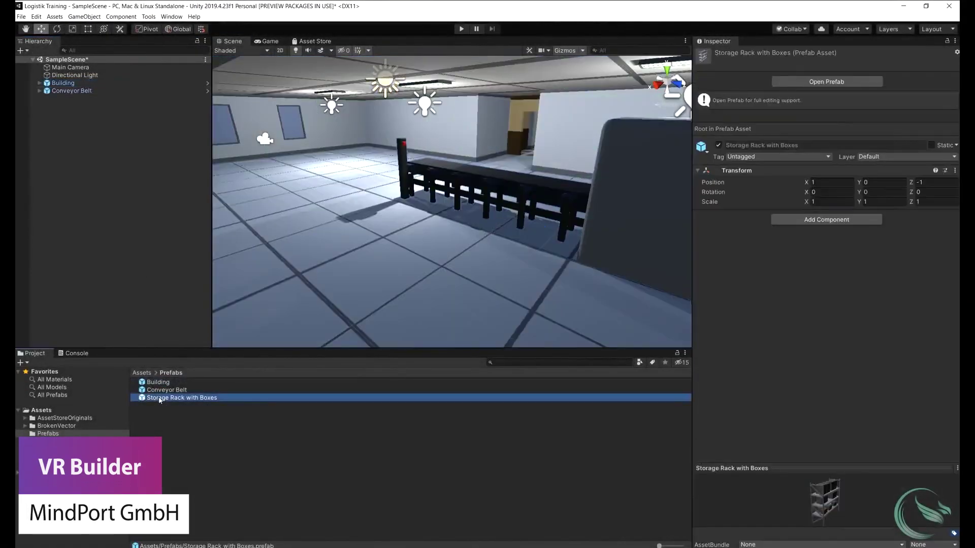
Place the Storage Rack with Boxes, run the VR Builder course setup wizard, and add a step
drag(182, 397, 353, 226)
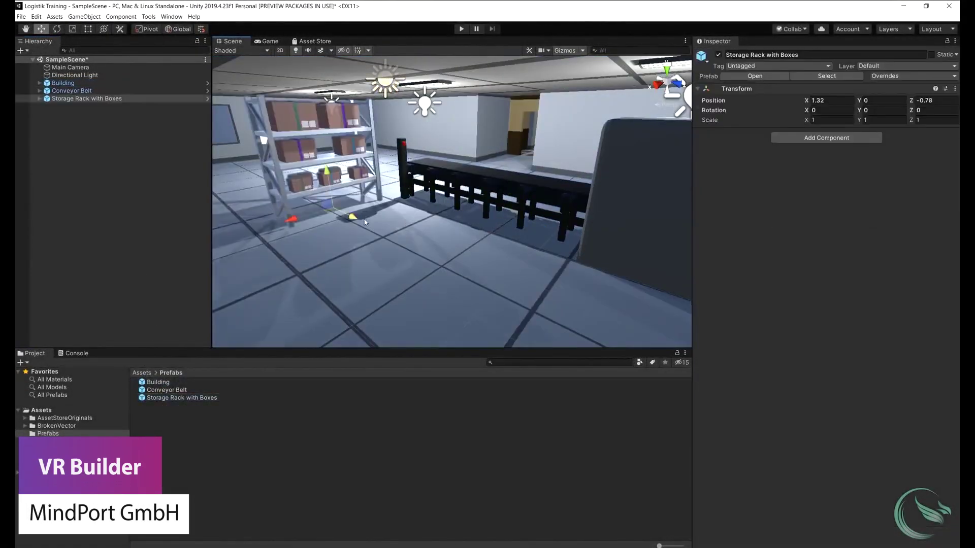
click(148, 16)
mouse_move(159, 40)
click(244, 41)
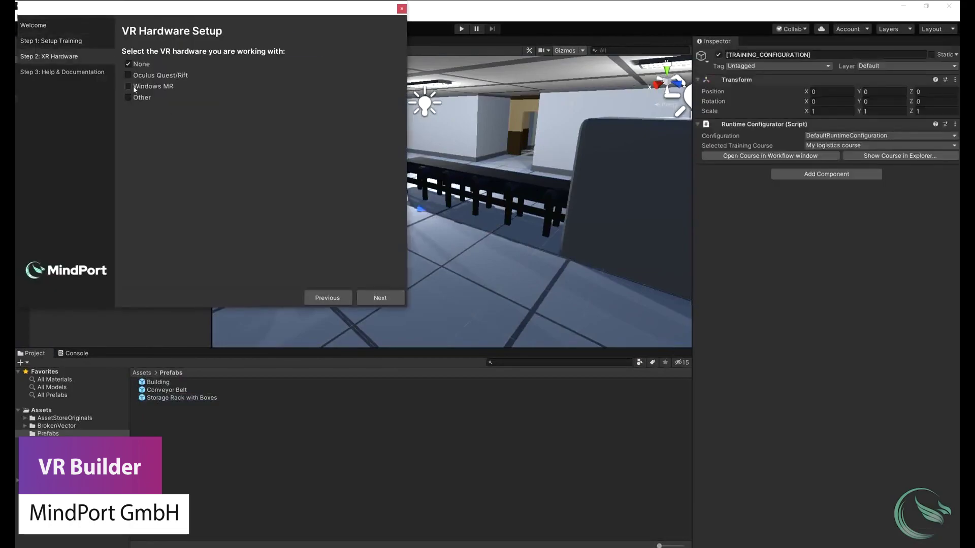
click(379, 298)
click(381, 479)
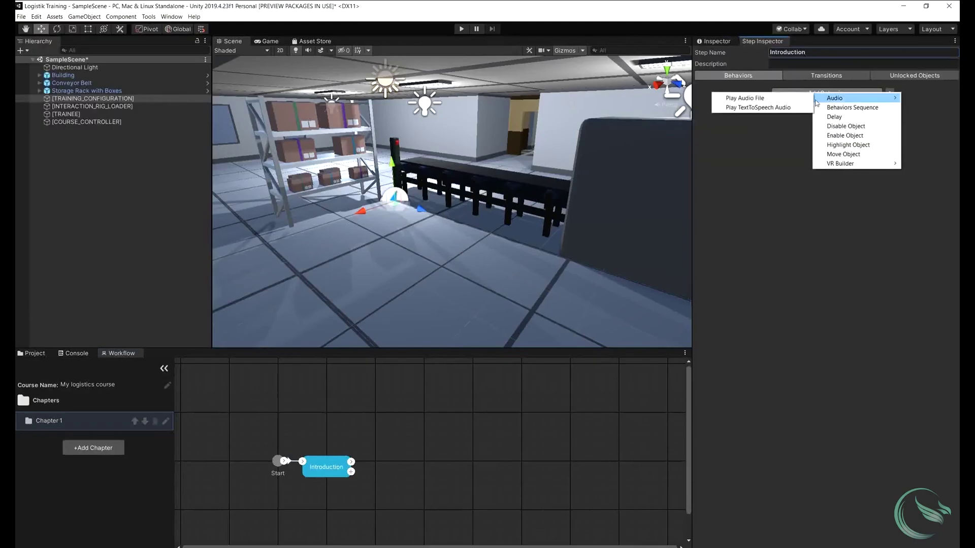
Give the step a Play Text to Speech welcome message, then select the next step and frame its snap zone
click(758, 107)
click(785, 106)
text(Welcom)
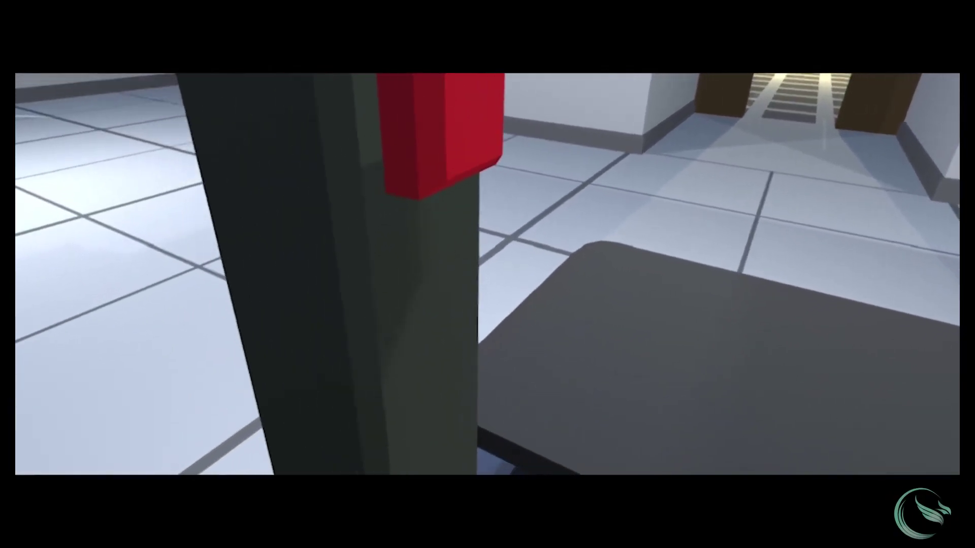
click(466, 468)
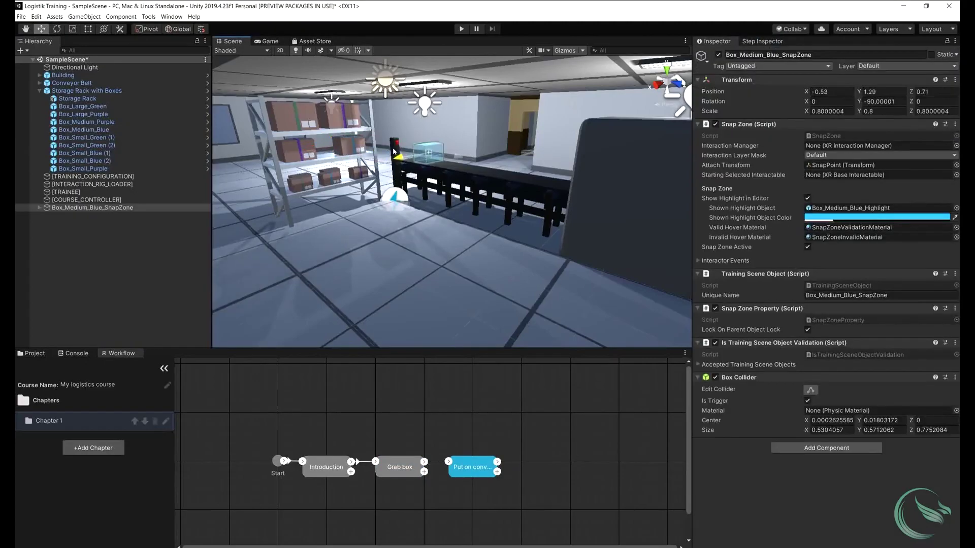
key(f)
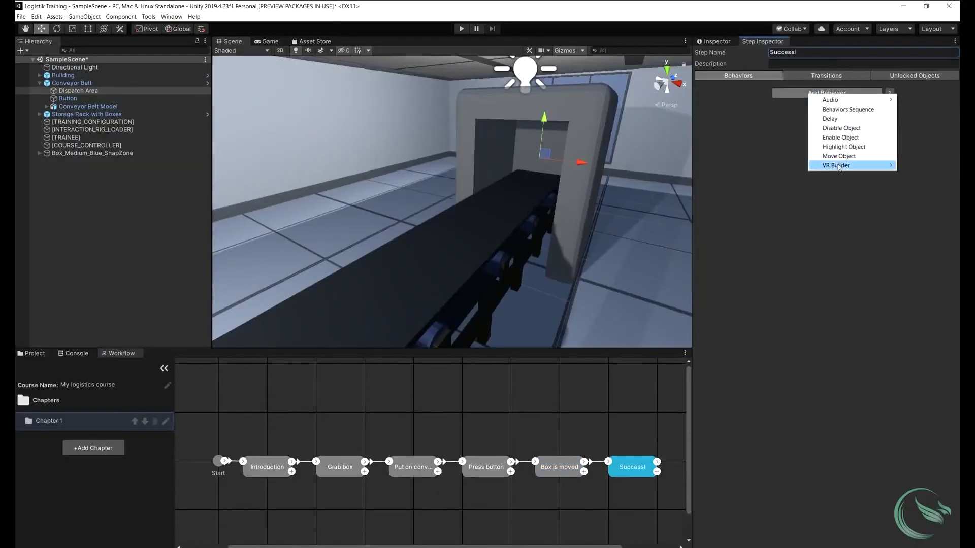
Add confetti to Success!, then select the 23 Image components under Images and edit their colour
click(793, 186)
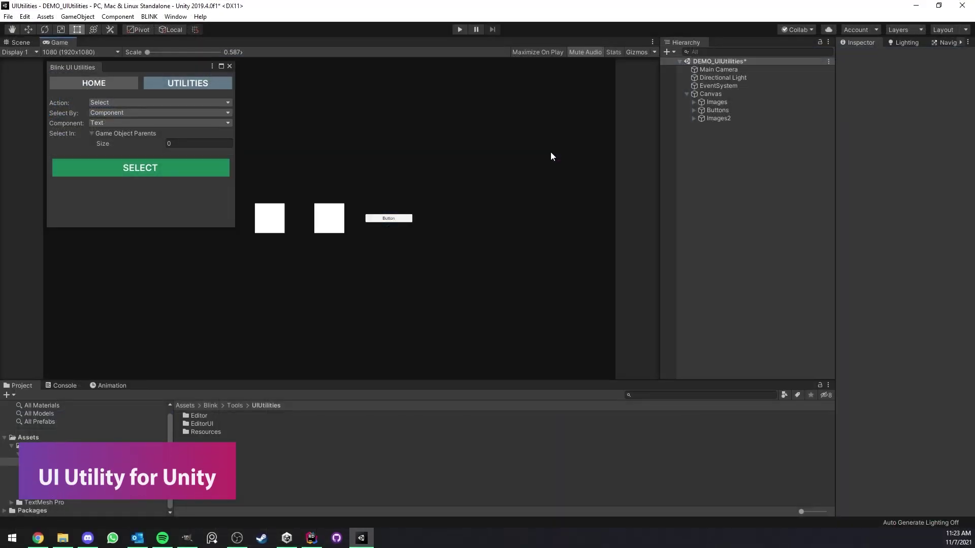
drag(717, 102, 125, 134)
click(159, 123)
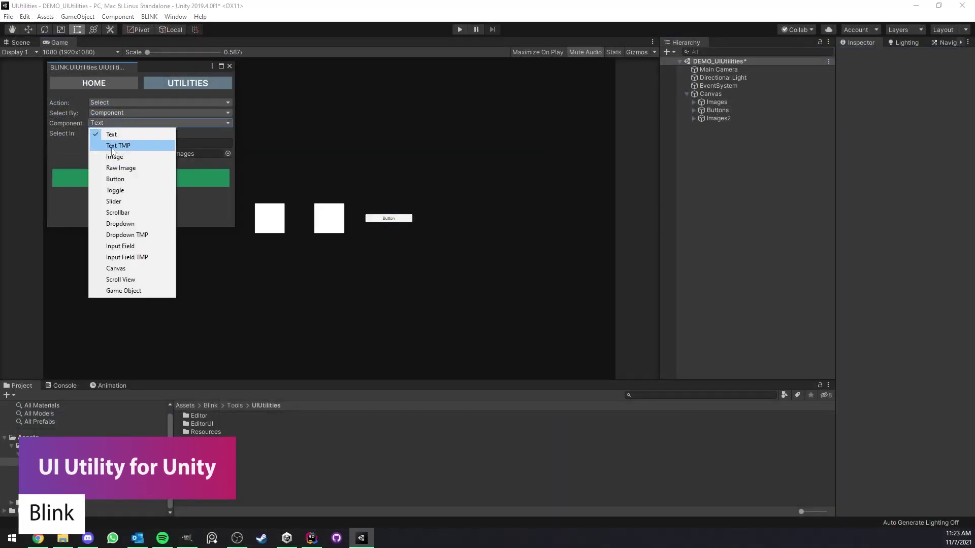
click(109, 155)
click(140, 178)
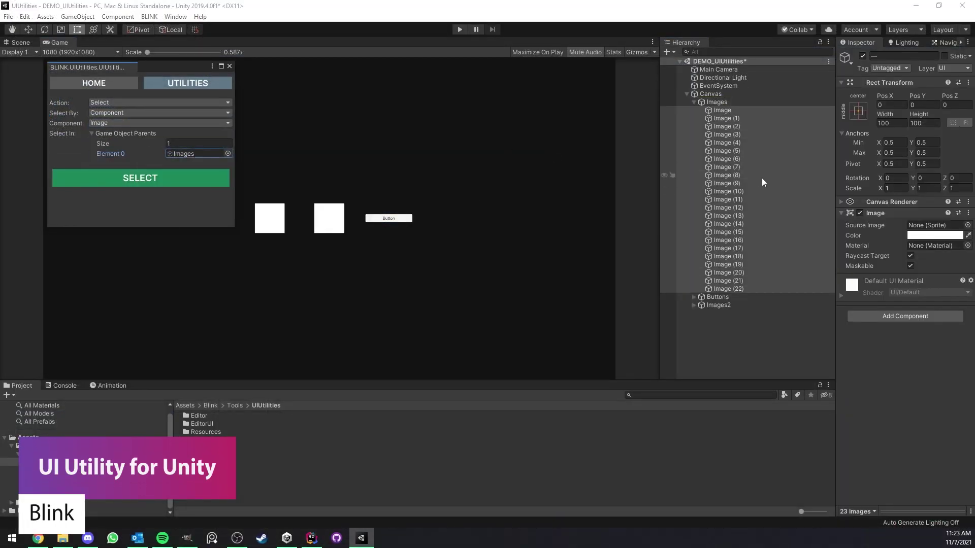
click(935, 235)
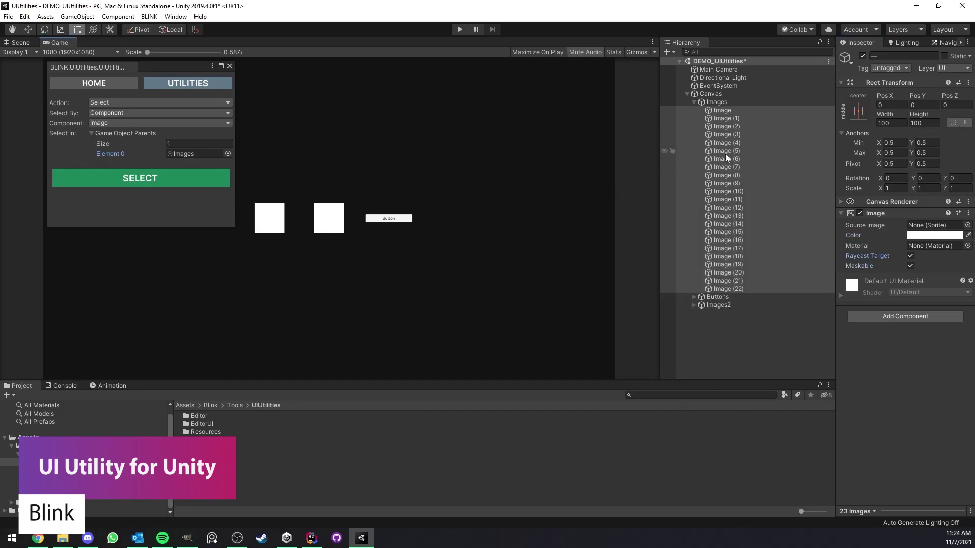
Switch the component filter to Button and select the Buttons objects
click(160, 123)
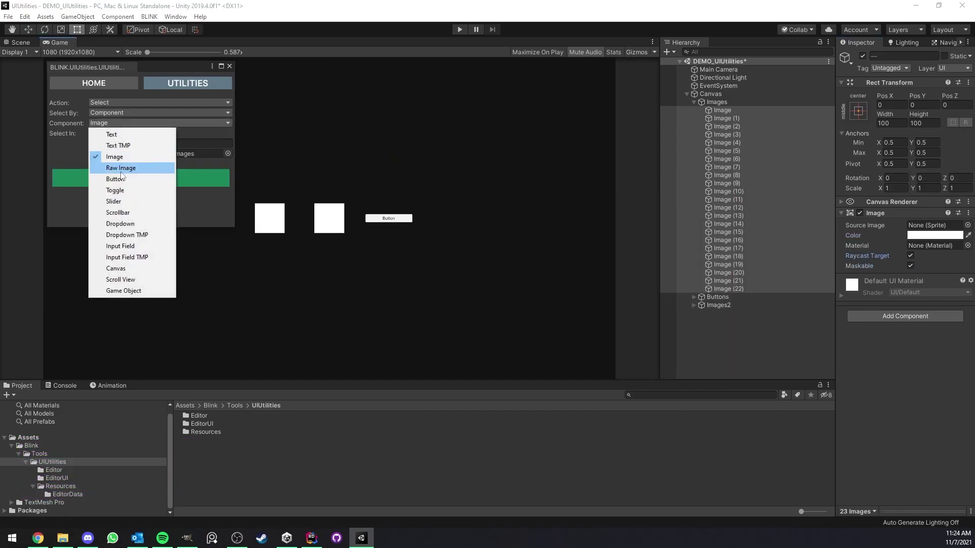
click(122, 180)
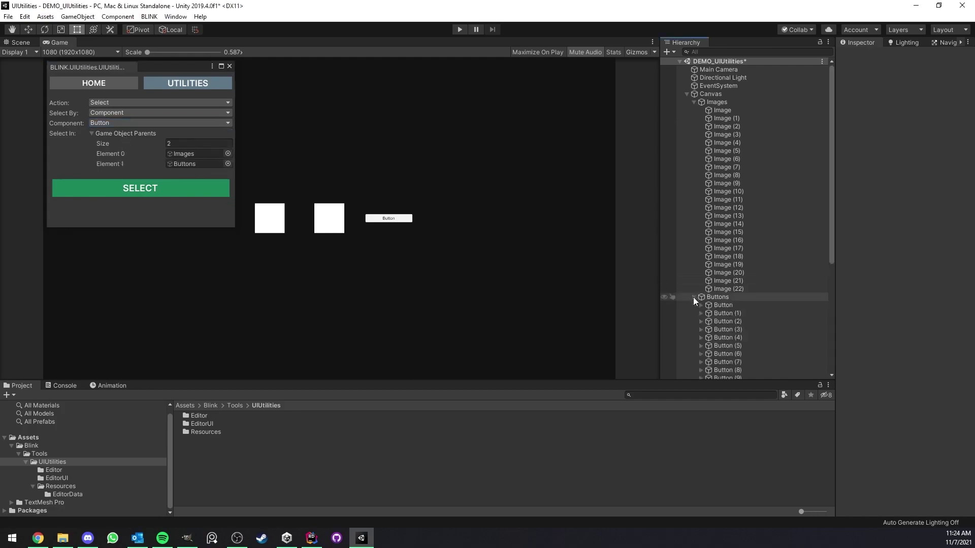
click(196, 188)
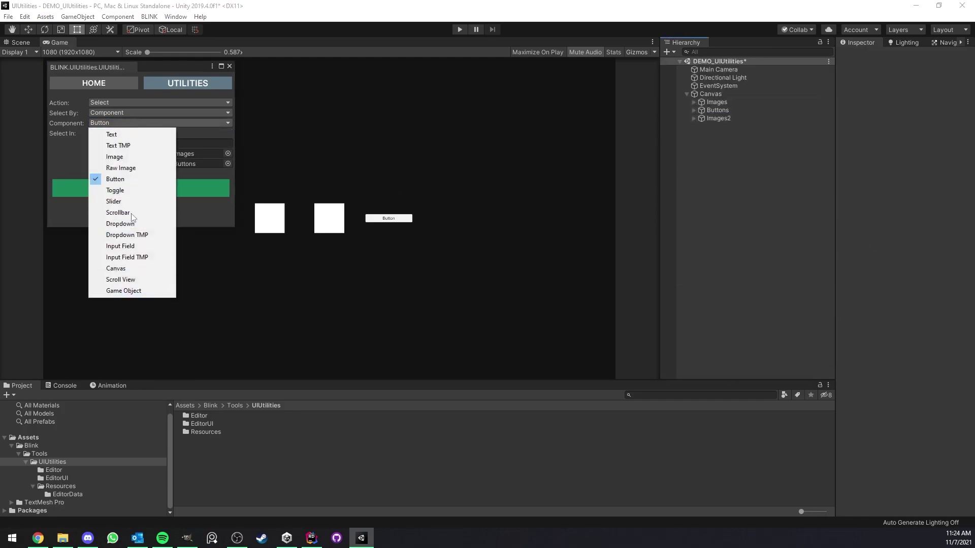
Filter by any game object and select the Canvas objects whose names contain 'Image'
click(124, 290)
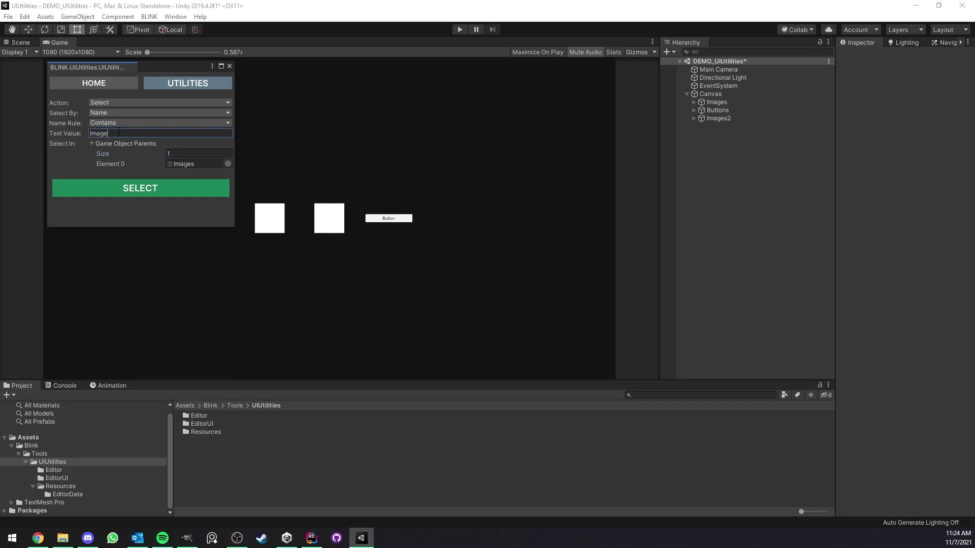
click(128, 187)
scroll(736, 238, down, 3)
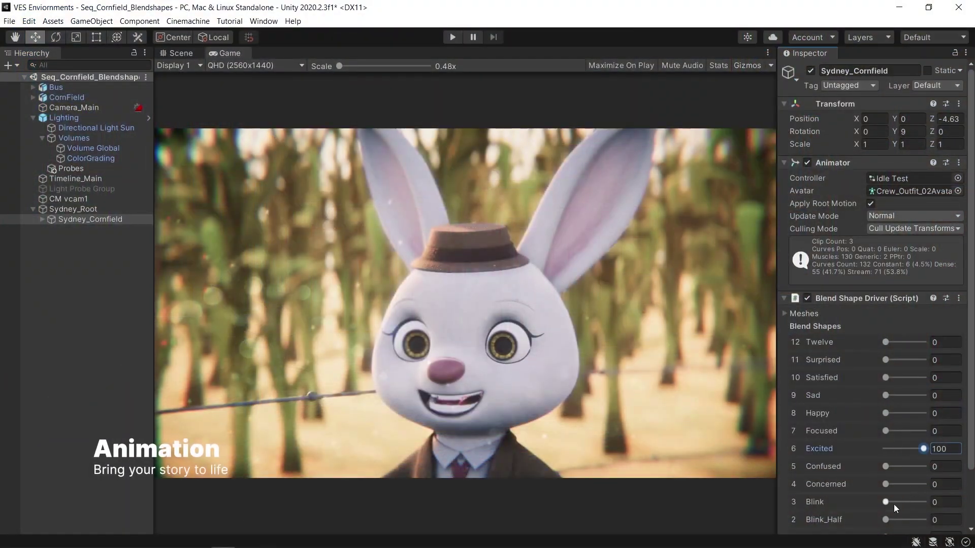
Half-close the rabbit's eyes with Blink, then Match Offsets To Previous Clip on Apple Fight Idle A
drag(893, 504, 898, 502)
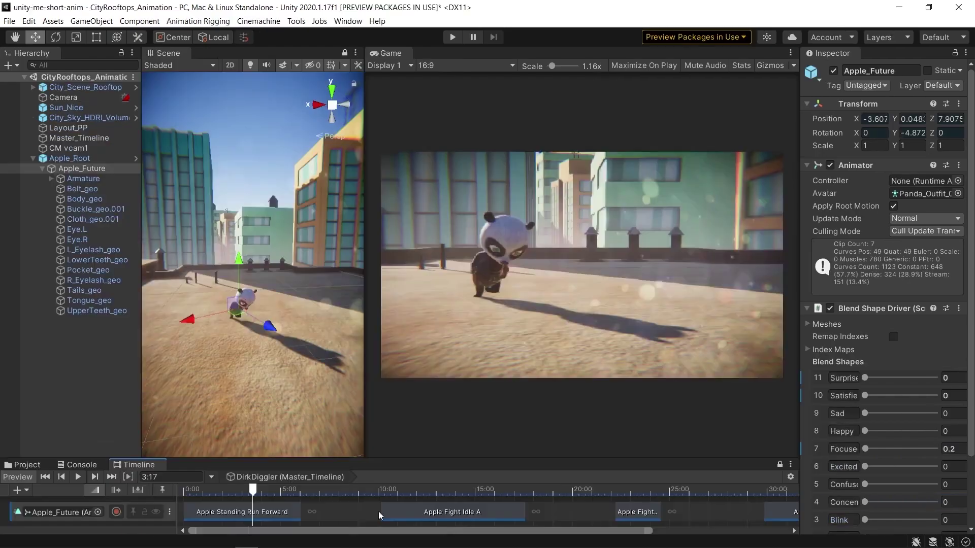
click(404, 512)
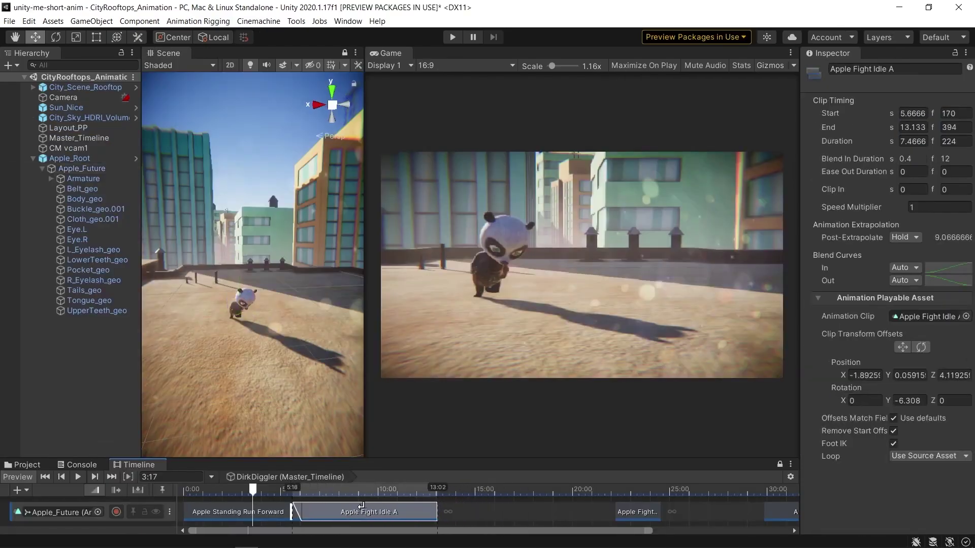
right_click(361, 515)
click(434, 452)
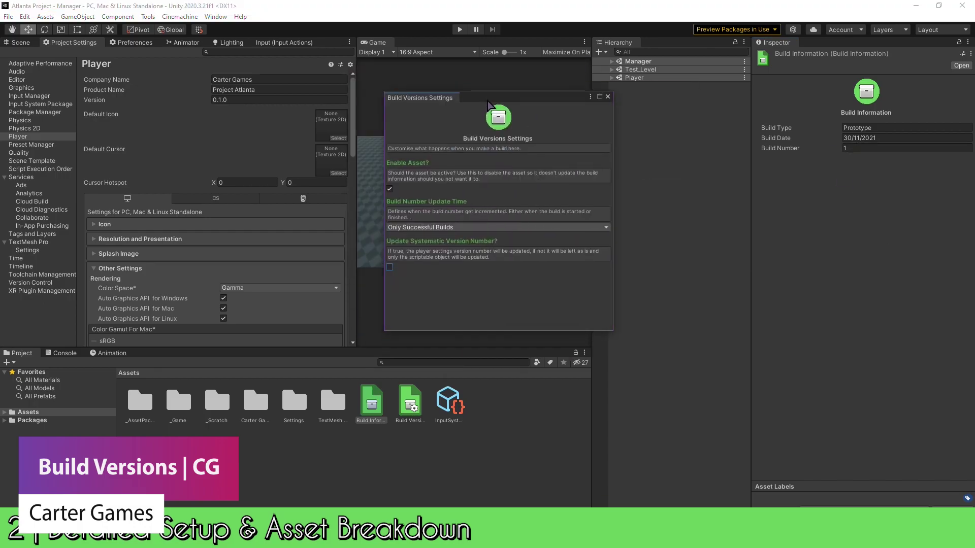
Switch the build platform to Android and view the Build Information asset's details
key(ctrl+shift+b)
click(506, 366)
click(782, 66)
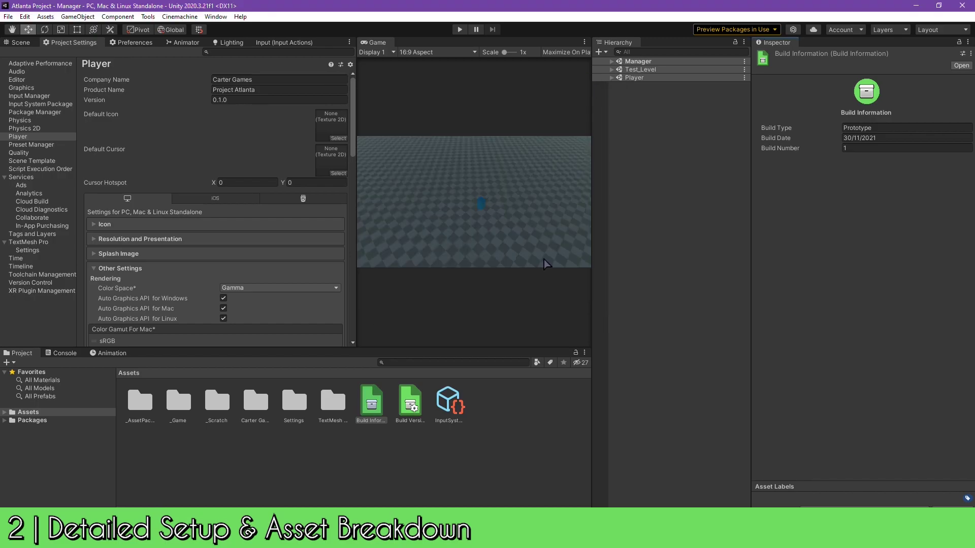
click(376, 409)
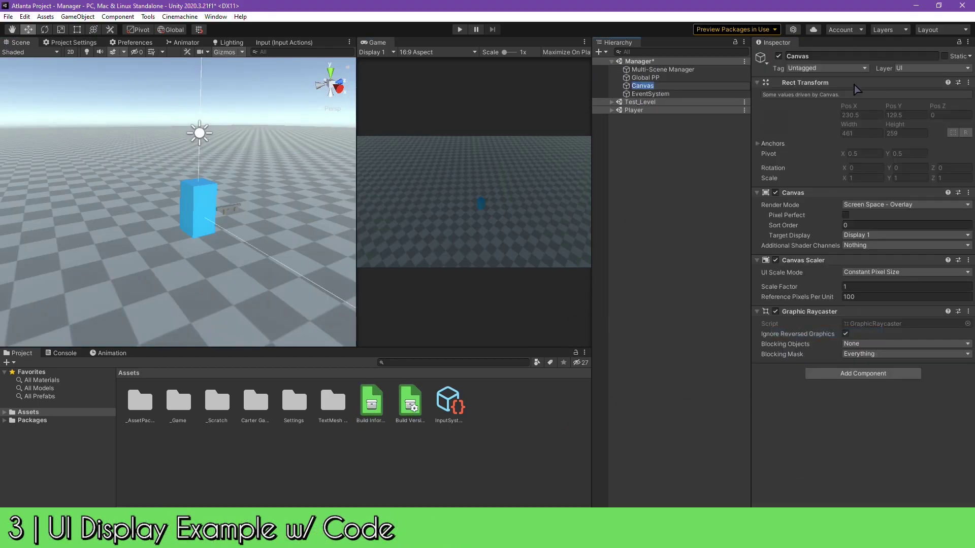
Set the Canvas to Scale With Screen Size at 1920×1080 and add a Text (TMP) under it
click(906, 272)
click(862, 292)
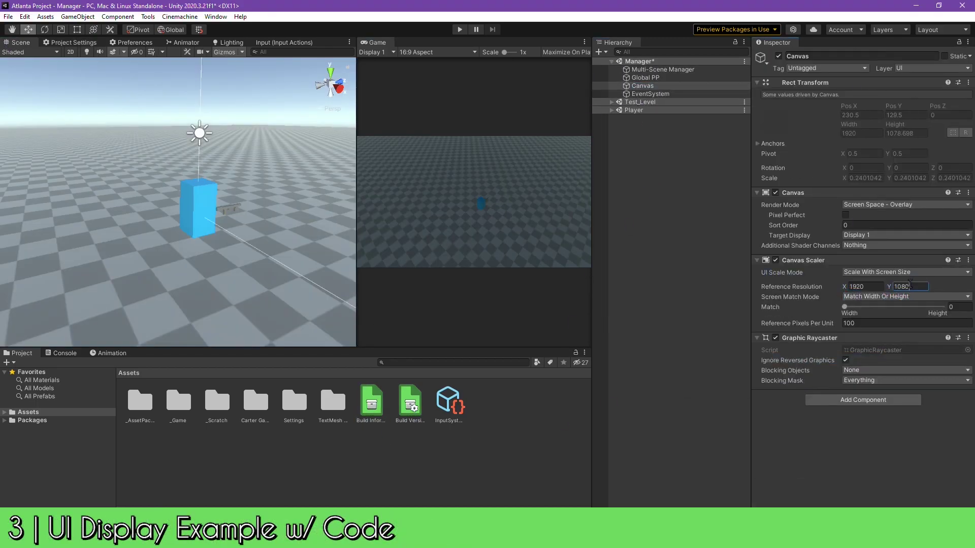
right_click(635, 86)
click(776, 294)
Add a new BuildInfoDisplay script component to the text object
scroll(863, 254, down, 10)
click(838, 378)
text(Bu)
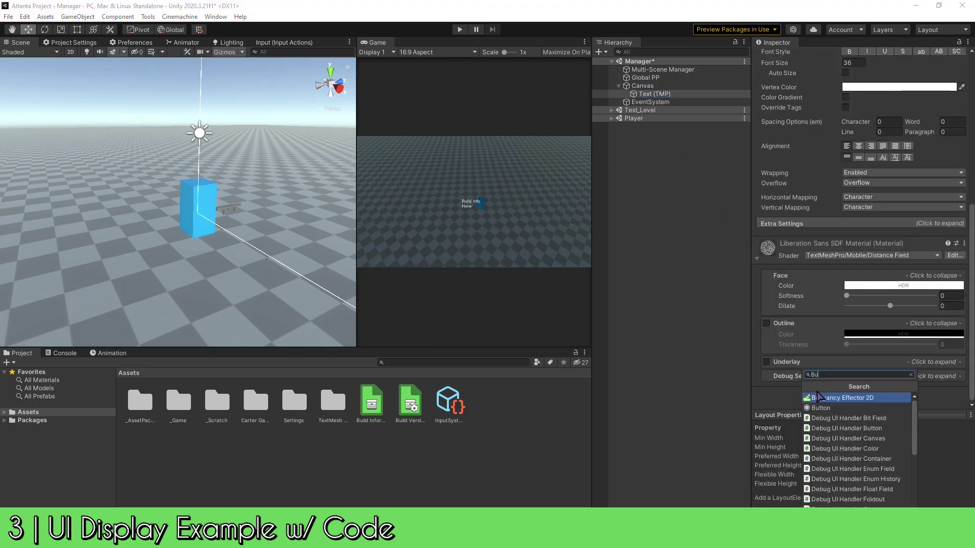
text(ildInfoDisp)
click(818, 397)
text(lay)
key(Return)
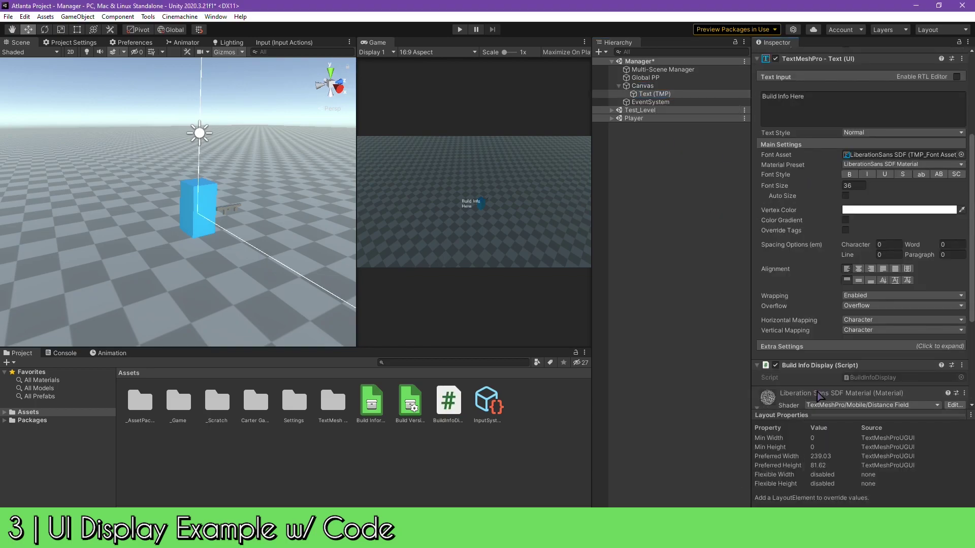
In Rider, declare 'private TMP_Text display;' and write an Awake method assigning display via GetComponent
double_click(845, 379)
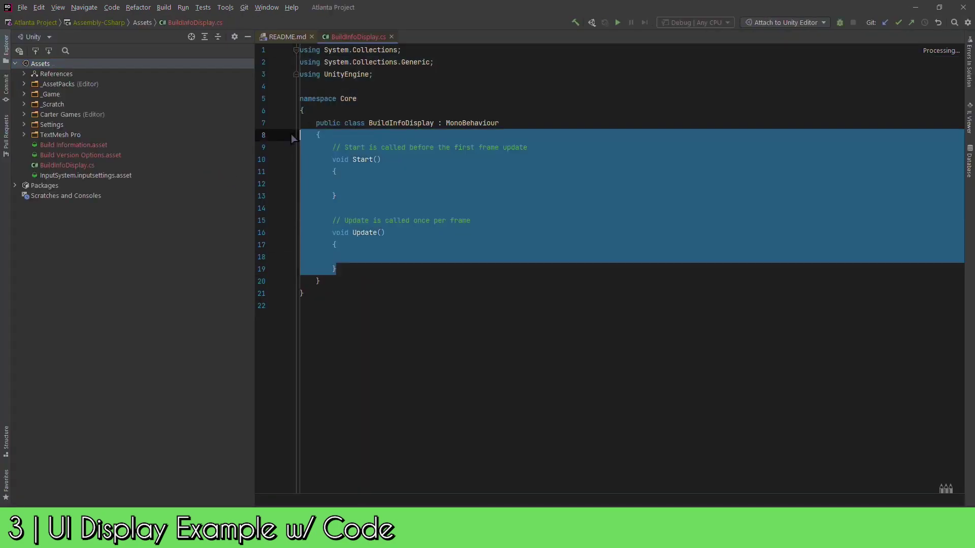
key(BackSpace)
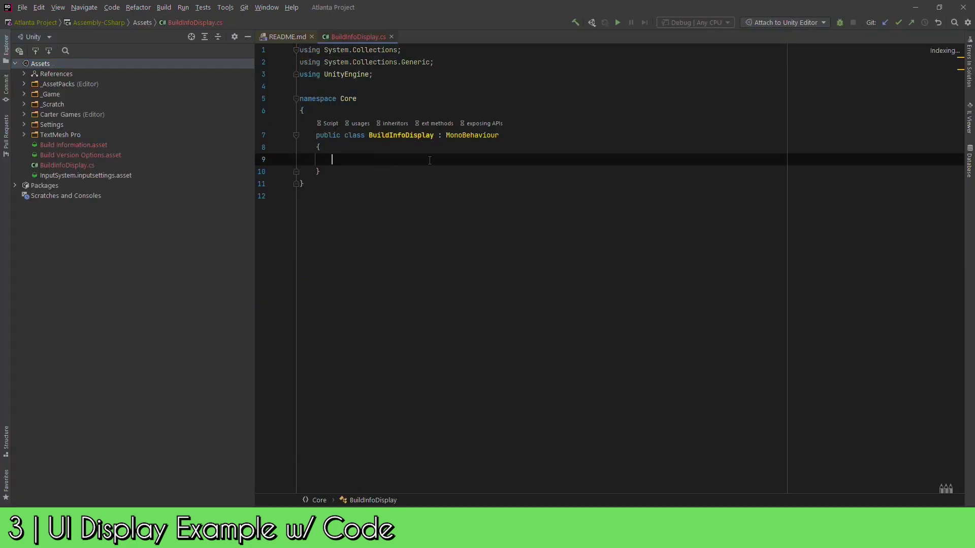
text(private TMP_Text display;)
key(Return)
text(aw)
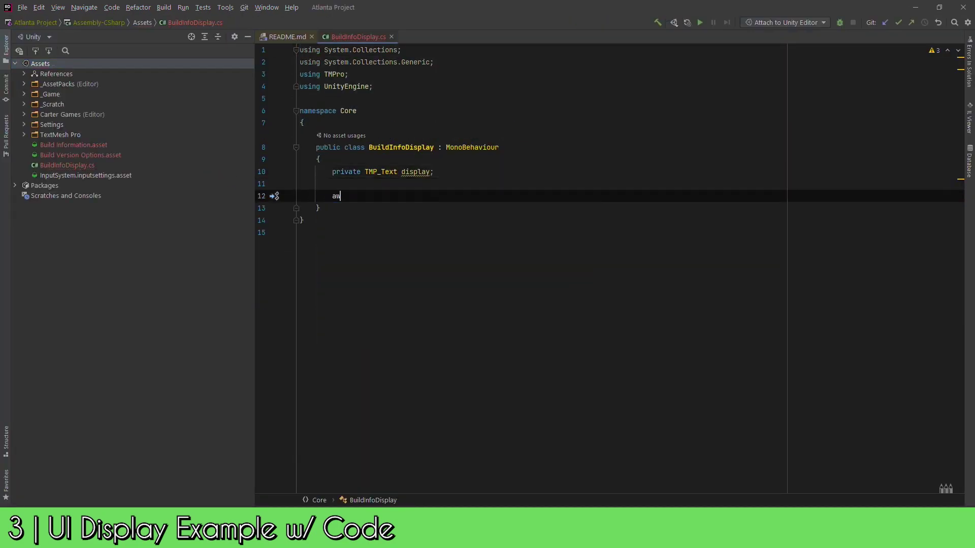
key(Return)
text(display = ge)
key(Down)
key(Return)
Generate colliders for the keyboard, then for all 450 SimpleOfficeInterior objects
text(TM)
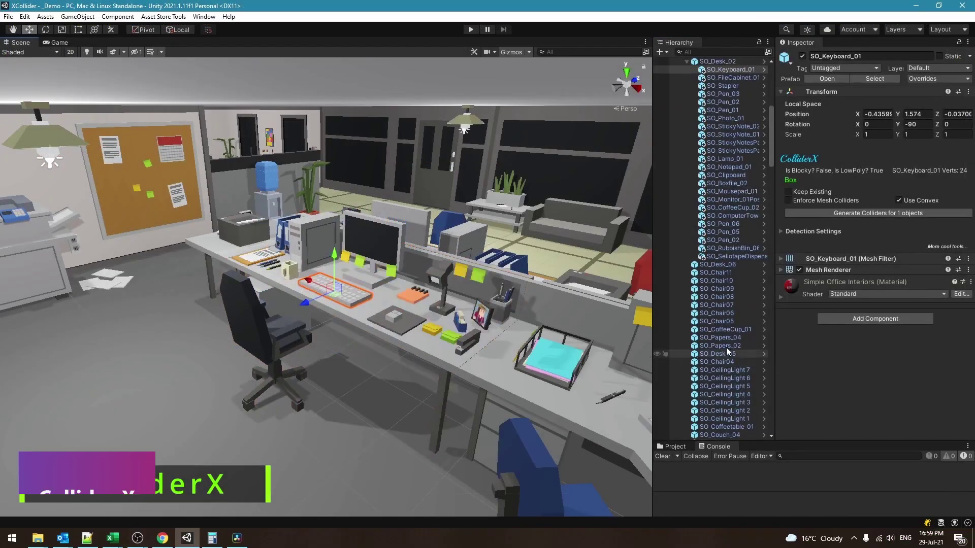
click(928, 211)
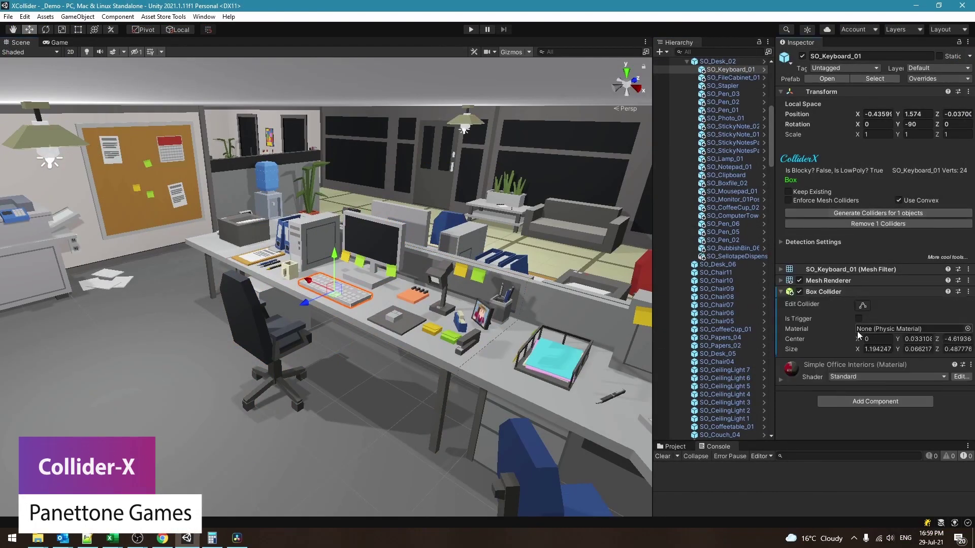
scroll(743, 185, up, 10)
click(718, 159)
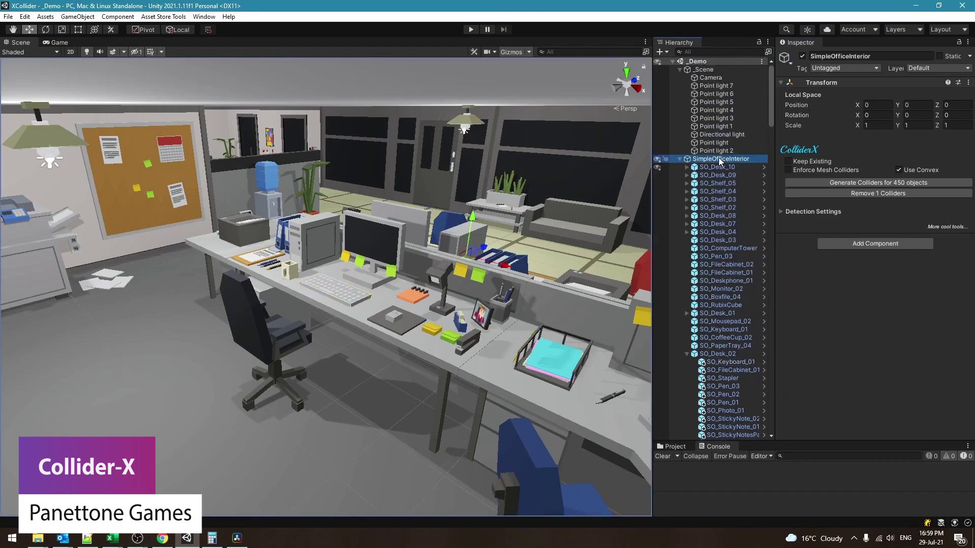
click(928, 183)
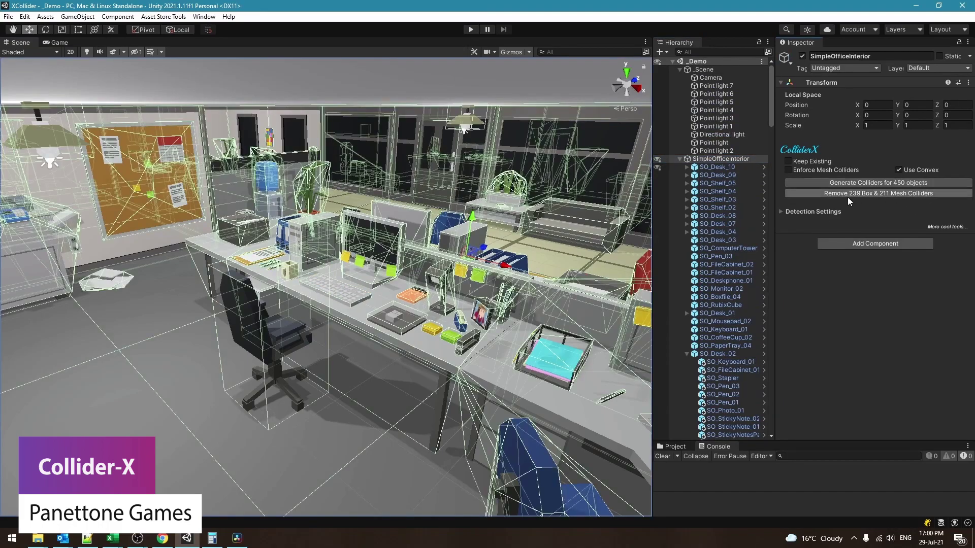
Raise the potted plant's detection thresholds for a box collider, then replace it with a Sphere Collider
click(311, 192)
key(f)
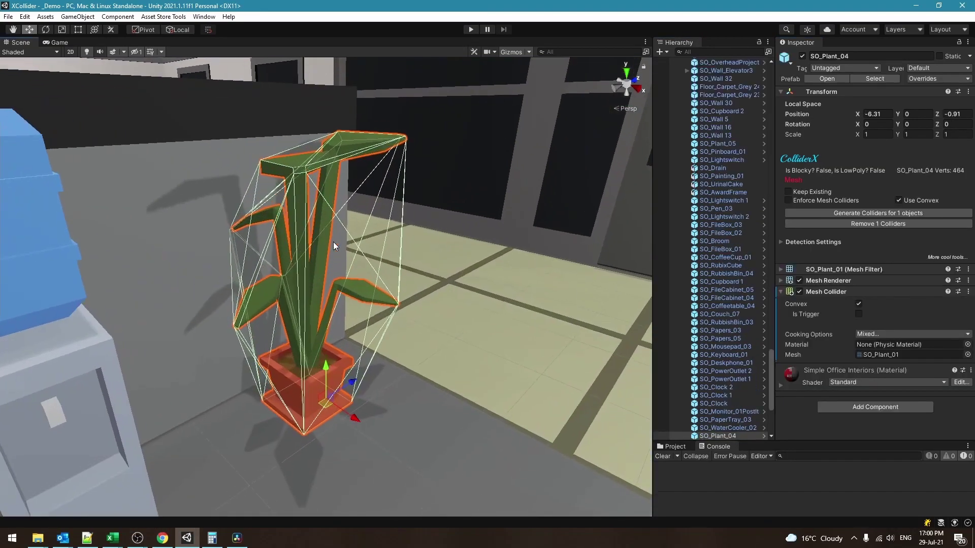
click(782, 241)
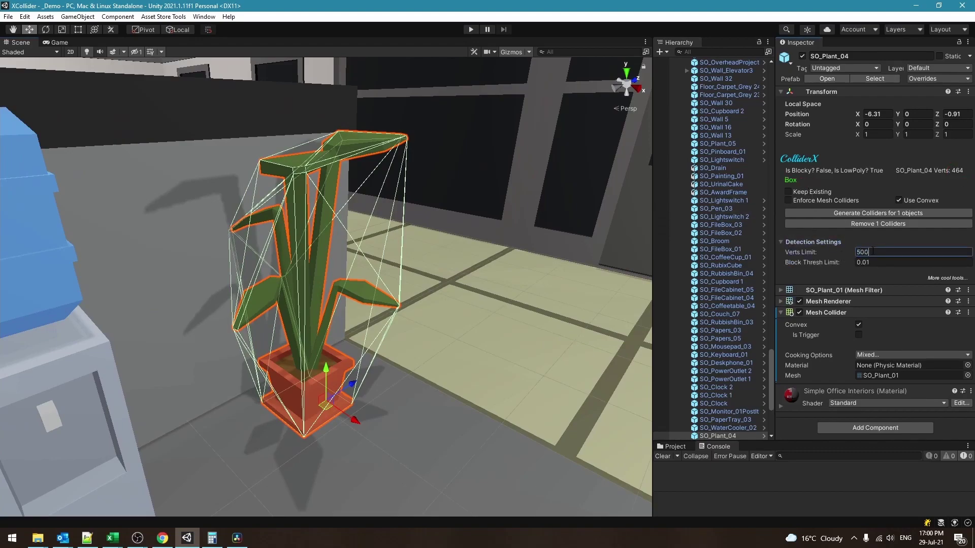
drag(809, 252, 863, 265)
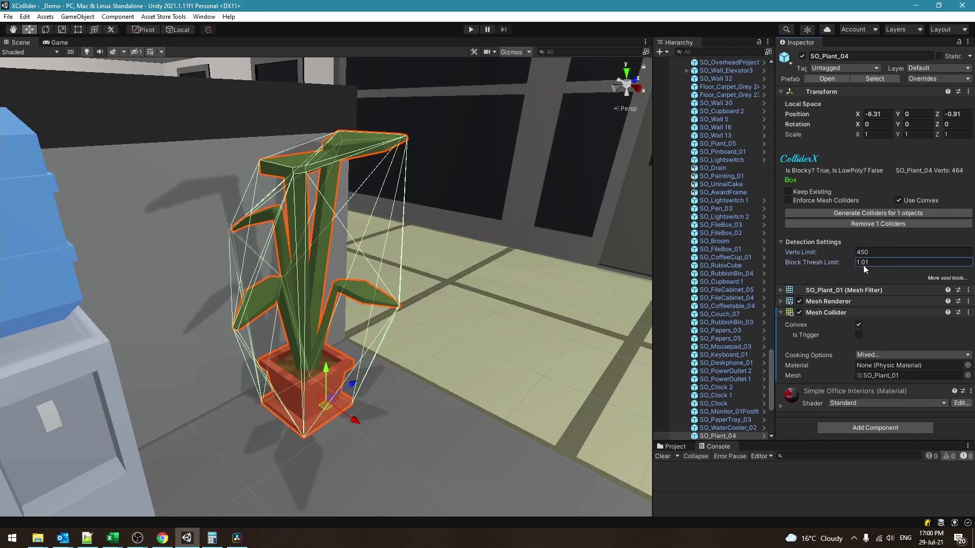
click(893, 213)
click(878, 224)
click(867, 322)
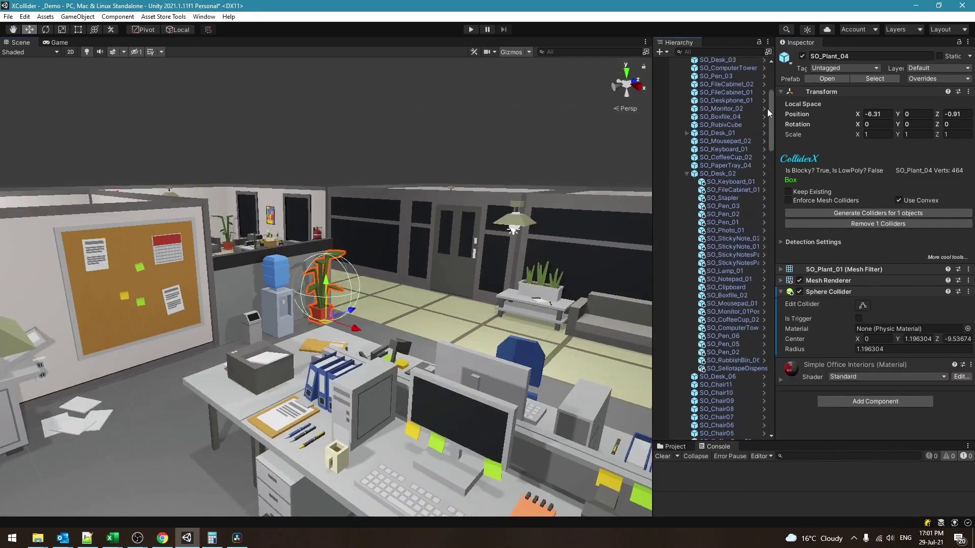
Enable Keep Existing, regenerate the office's colliders, then remove the plant's sphere collider
scroll(767, 108, up, 8)
click(709, 145)
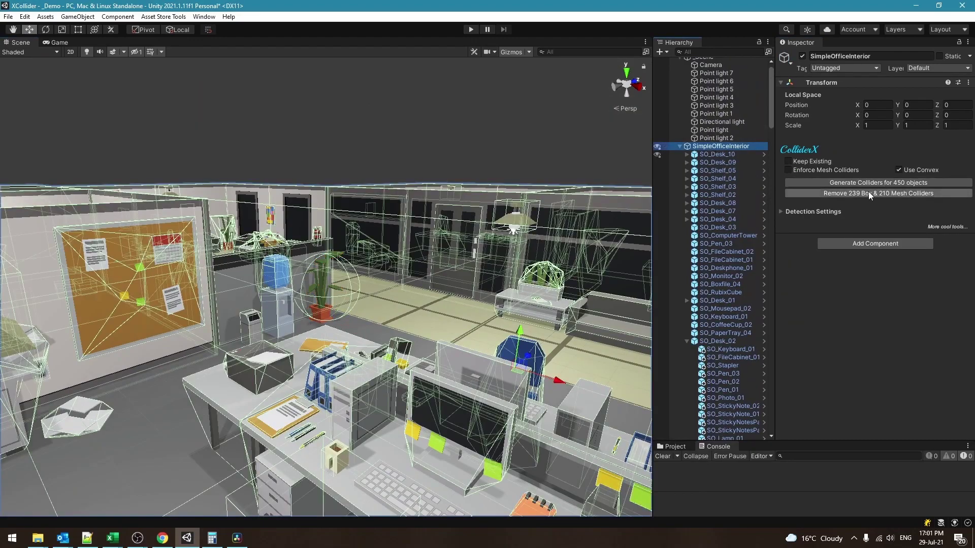
click(788, 161)
click(916, 184)
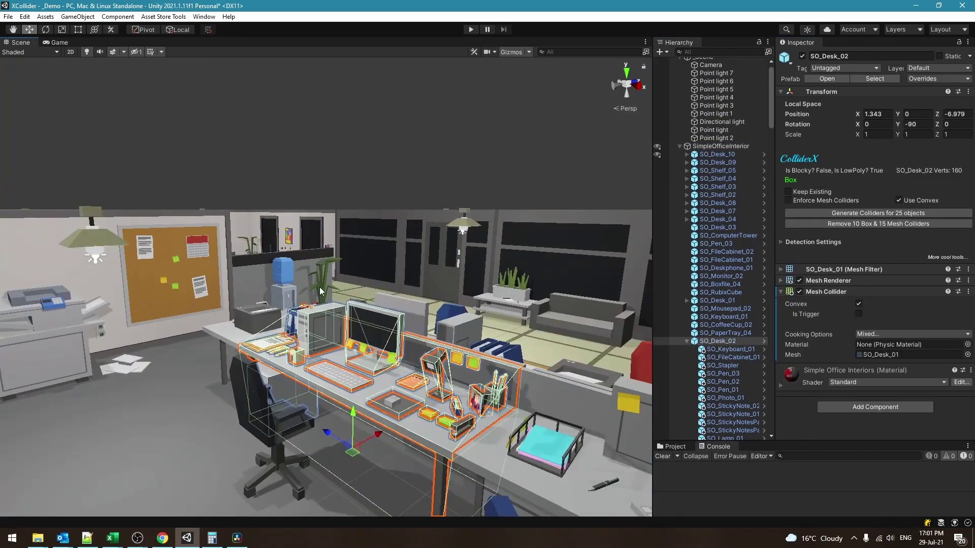
click(320, 291)
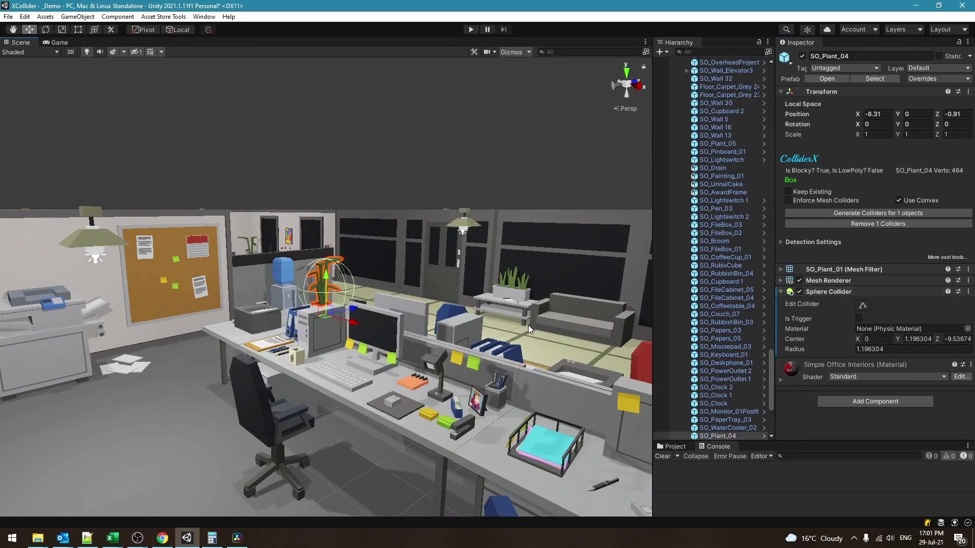
click(847, 224)
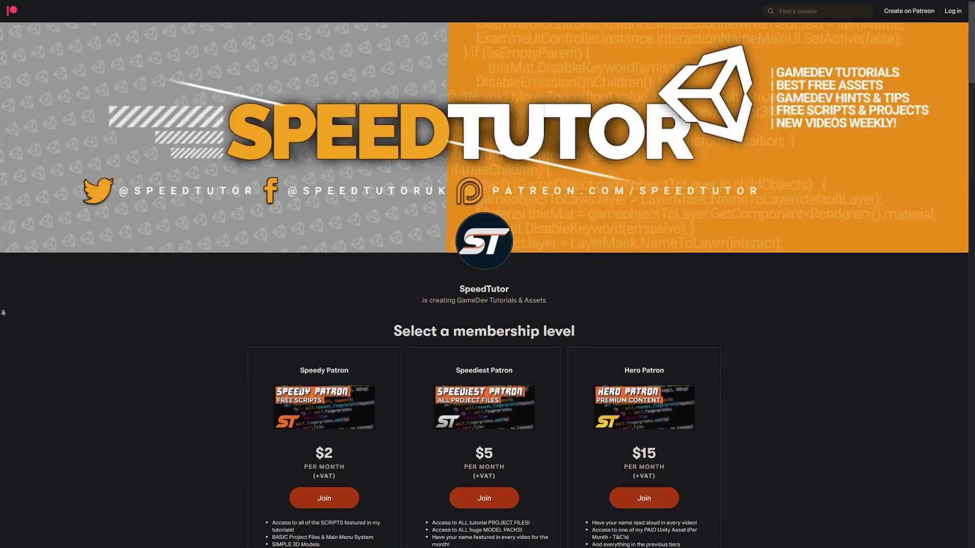
Scroll past the tiers and About section to SpeedTutor's recent locked posts
scroll(3, 313, down, 5)
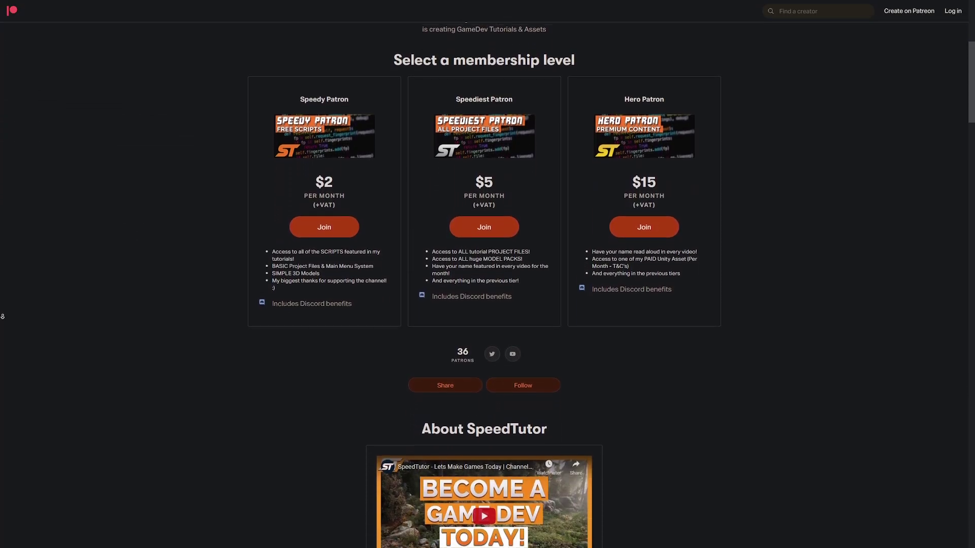
scroll(3, 317, down, 7)
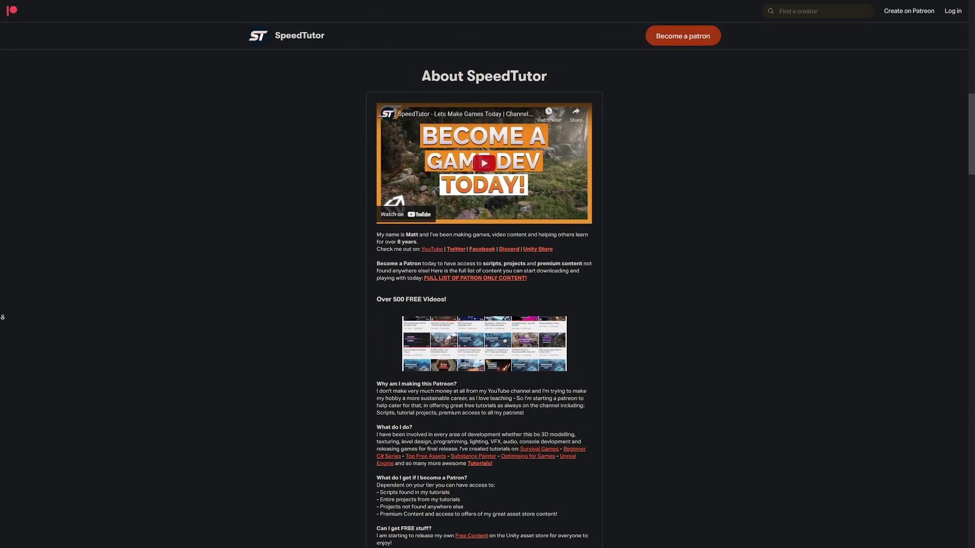
scroll(3, 317, down, 7)
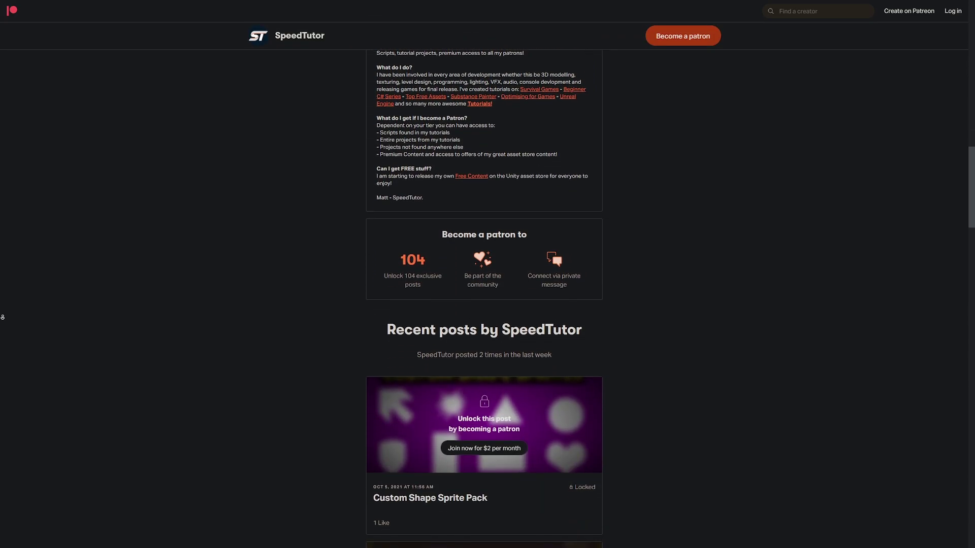
scroll(2, 318, down, 7)
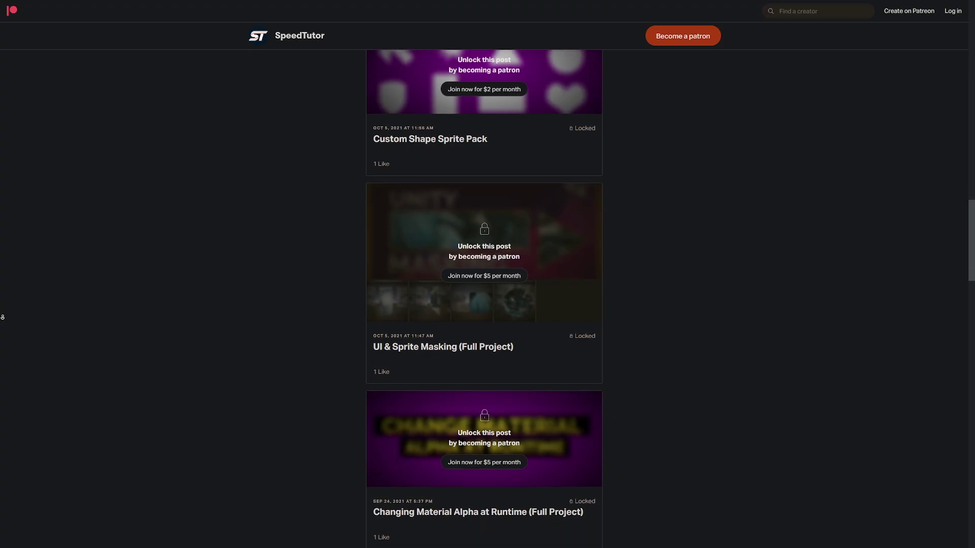